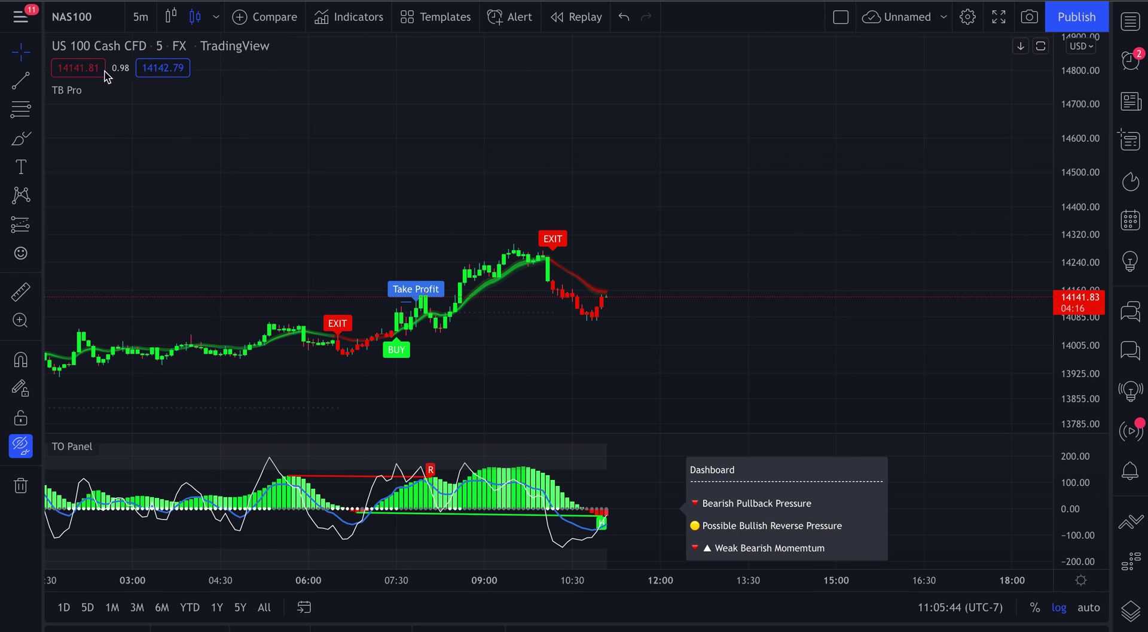
# Open the TB Pro indicator settings and keep its Direction input on BUY
pyautogui.moveTo(108, 88)
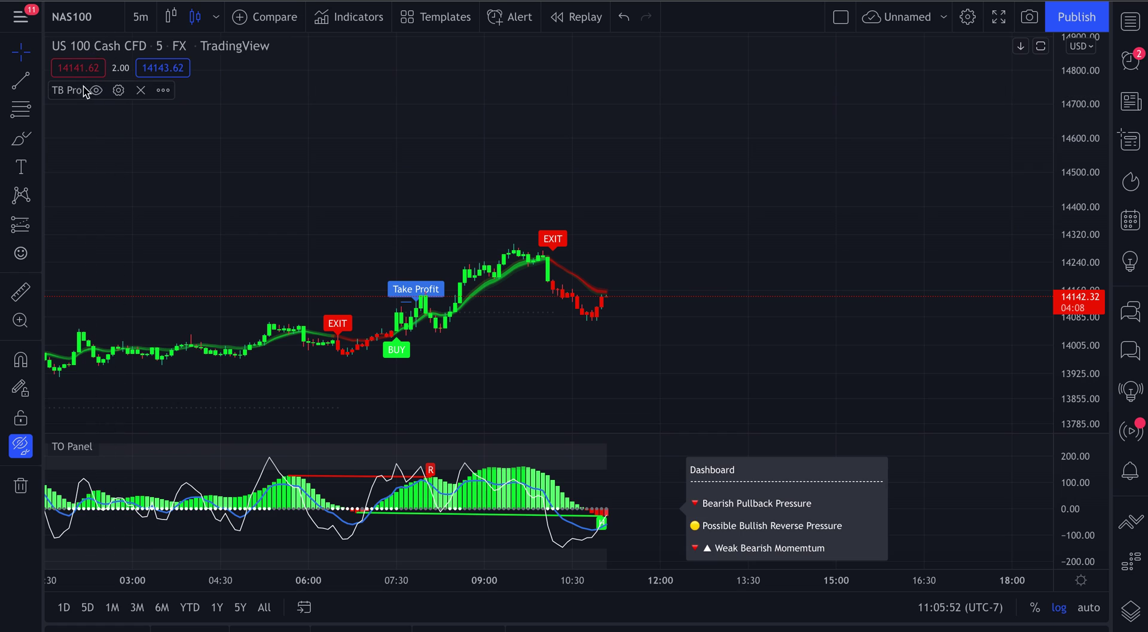
pyautogui.click(118, 90)
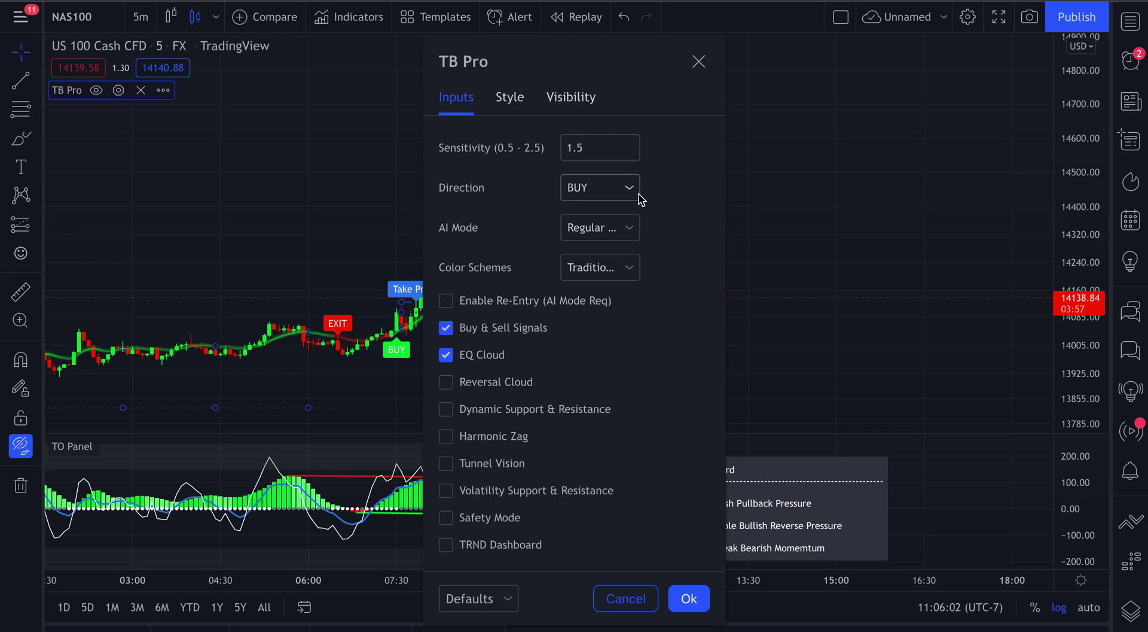
pyautogui.click(792, 343)
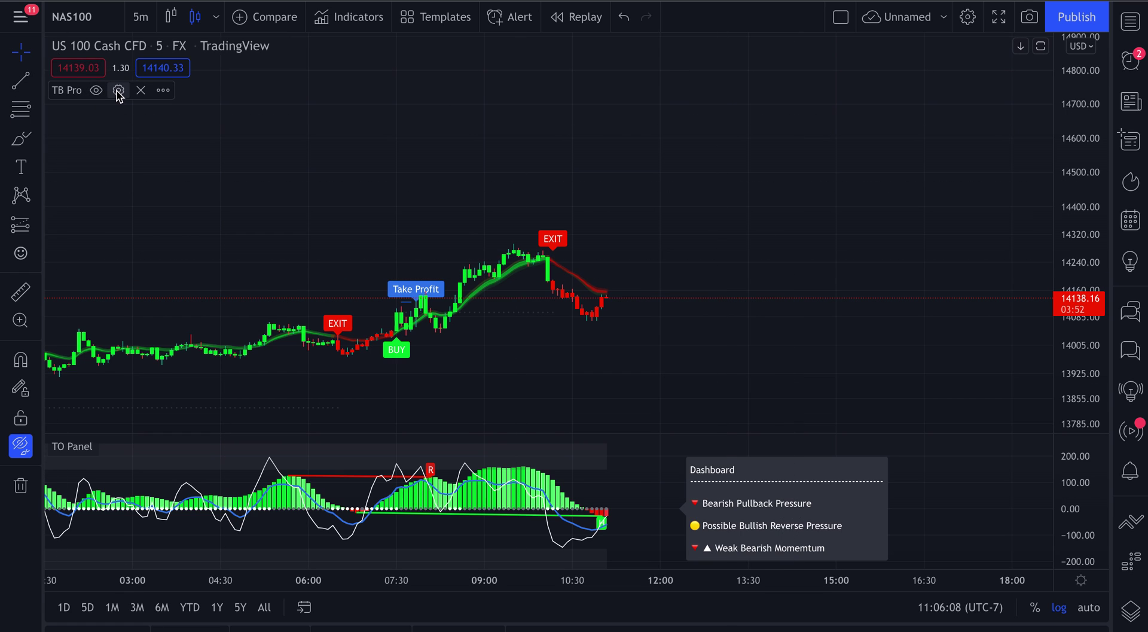
pyautogui.click(119, 90)
pyautogui.click(628, 188)
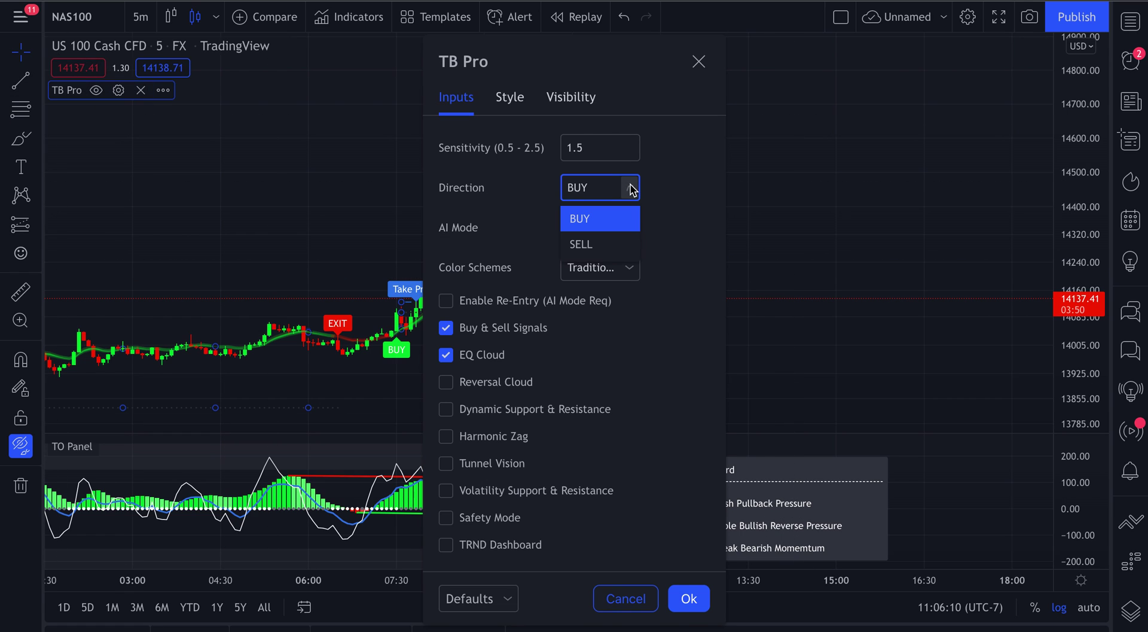
pyautogui.click(695, 223)
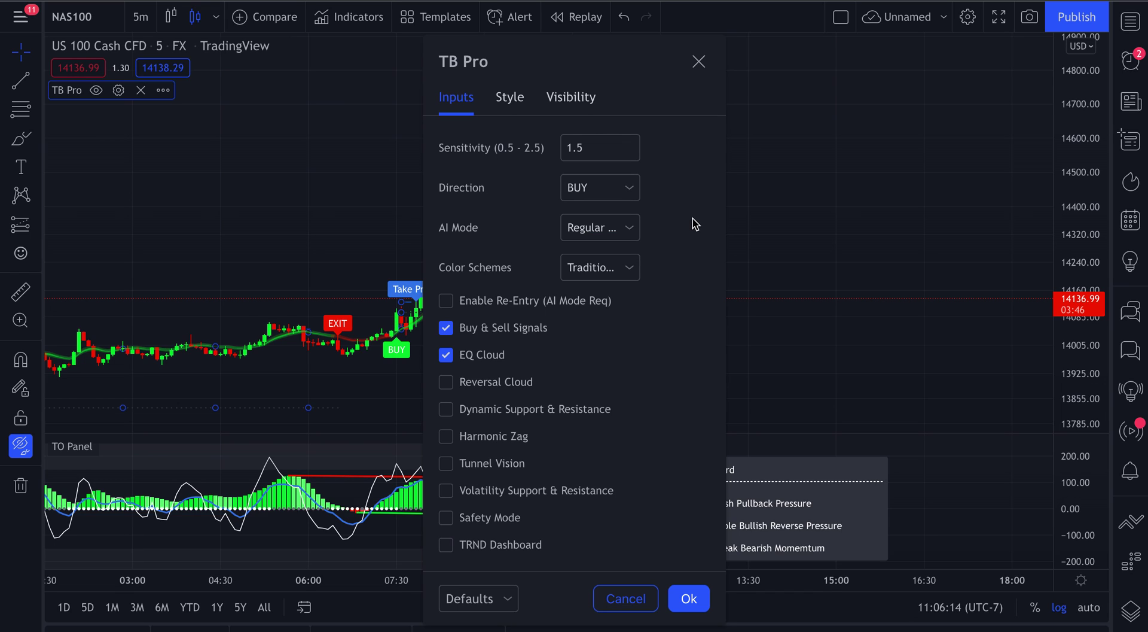
# Keep TB Pro's AI Mode on Regular Candles and close the settings dialog
pyautogui.click(631, 228)
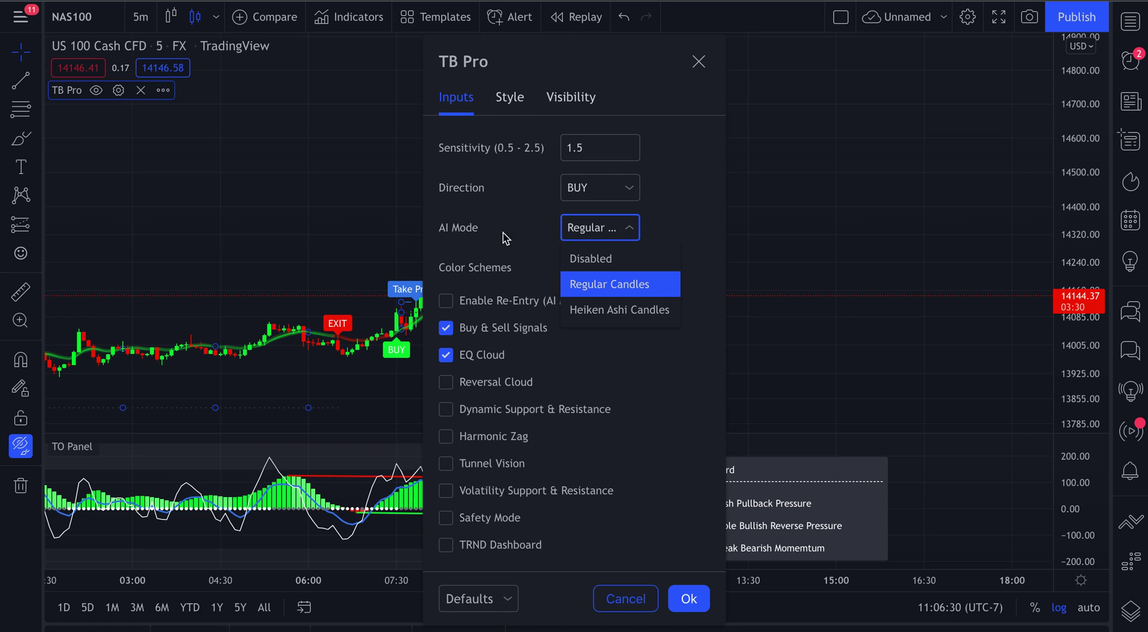
pyautogui.click(702, 213)
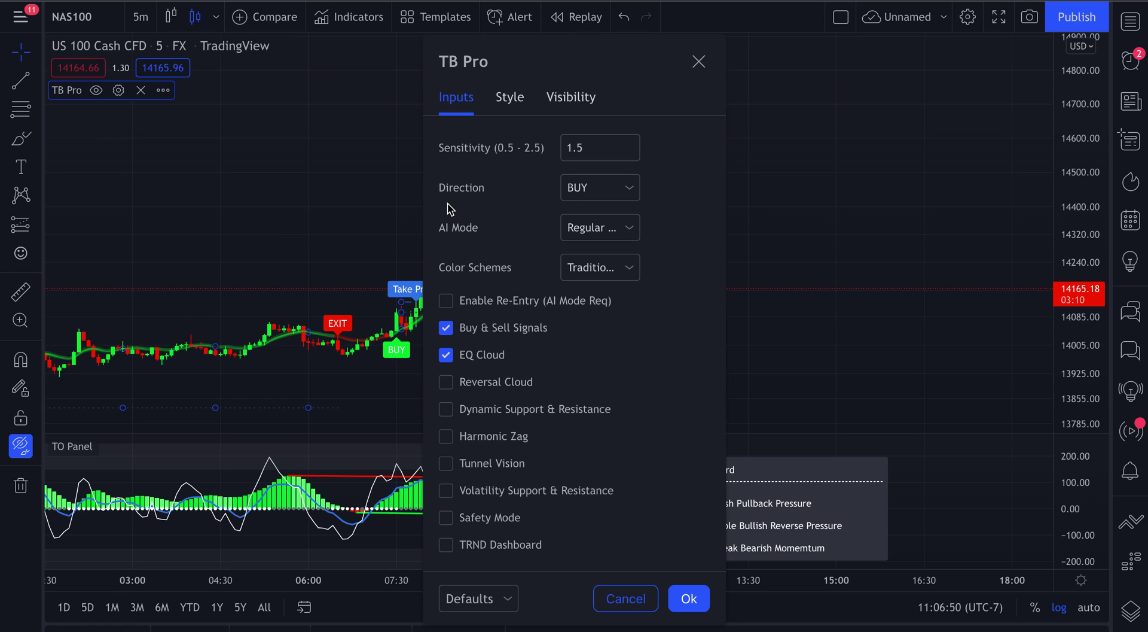
pyautogui.click(697, 60)
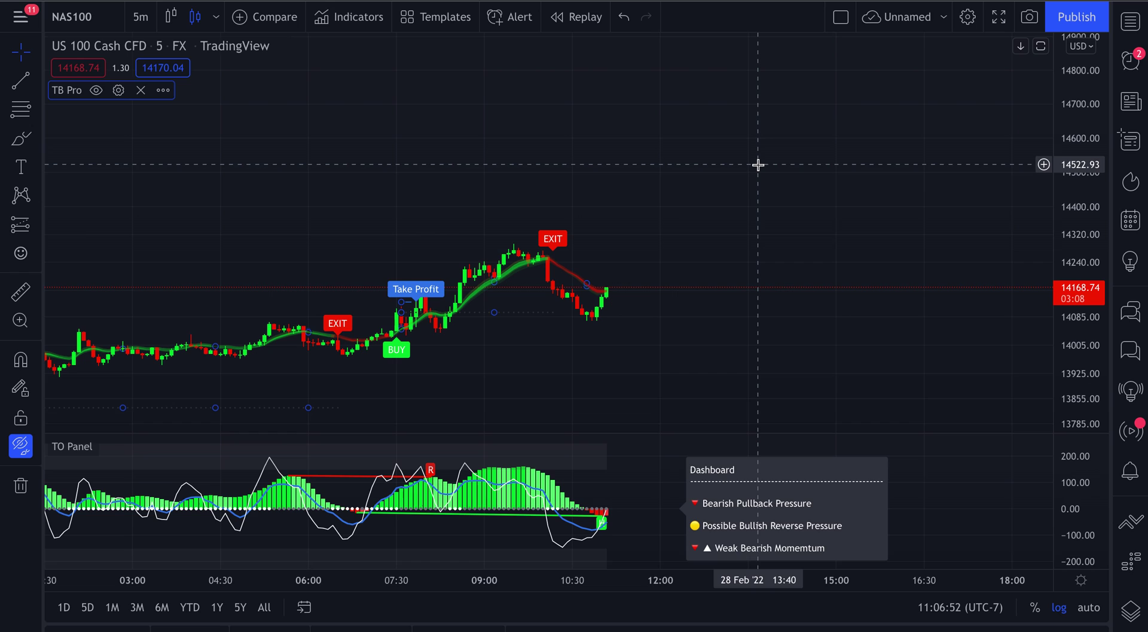
# Open the Alerts panel beside the NAS100 chart to list existing alerts
pyautogui.rightClick(846, 222)
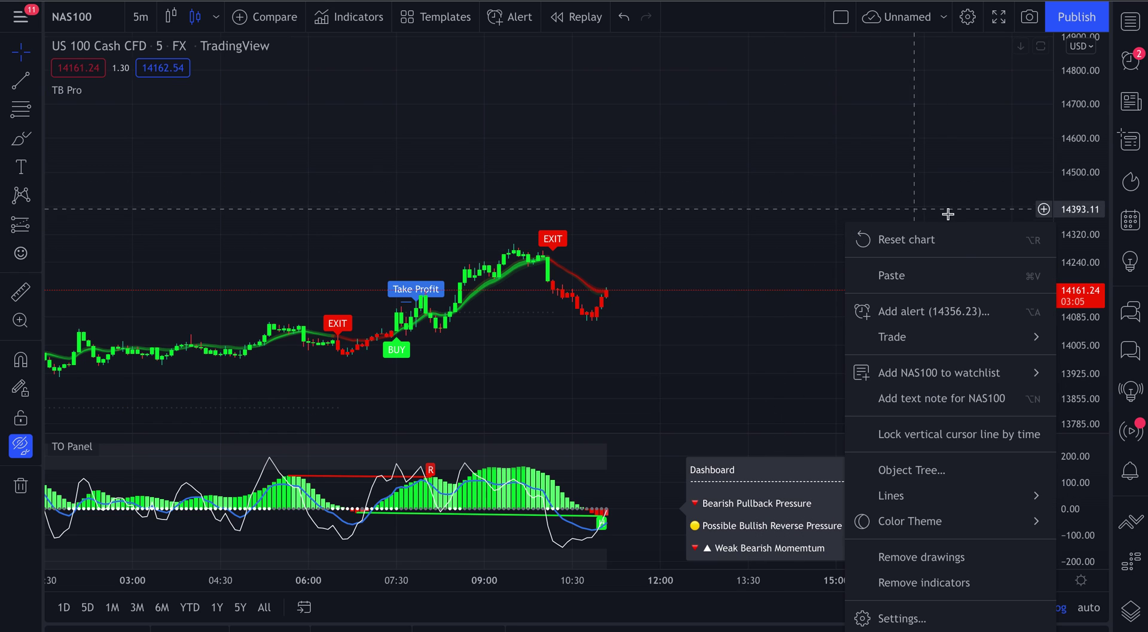
pyautogui.click(1130, 65)
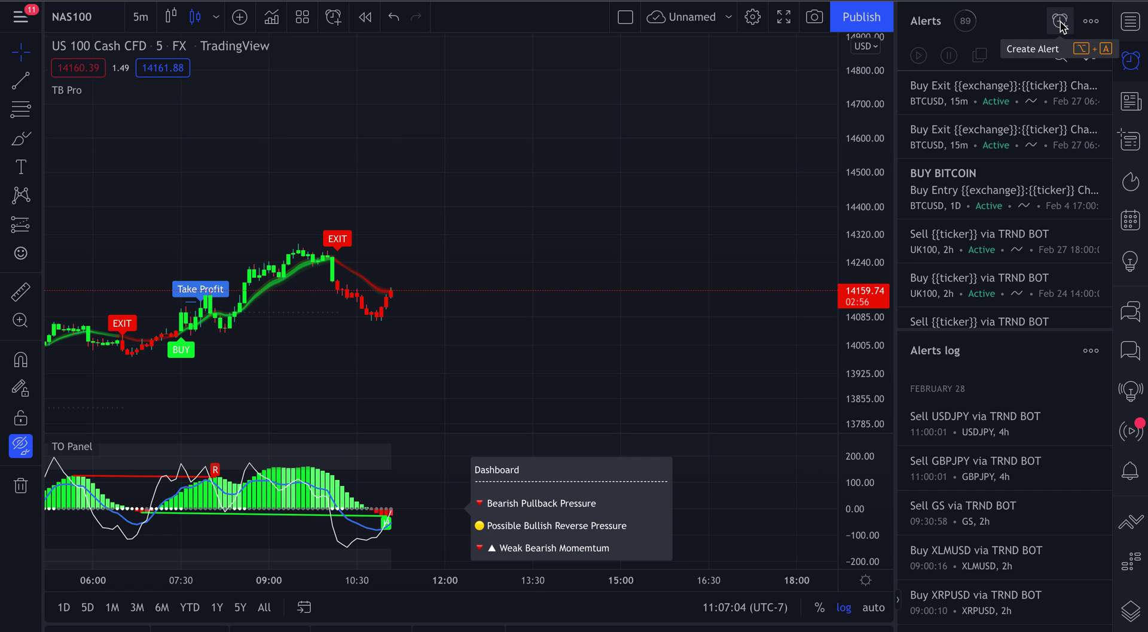
# Create a new NAS100 alert with condition TB Pro → '1. Buy Alert'
pyautogui.click(1060, 23)
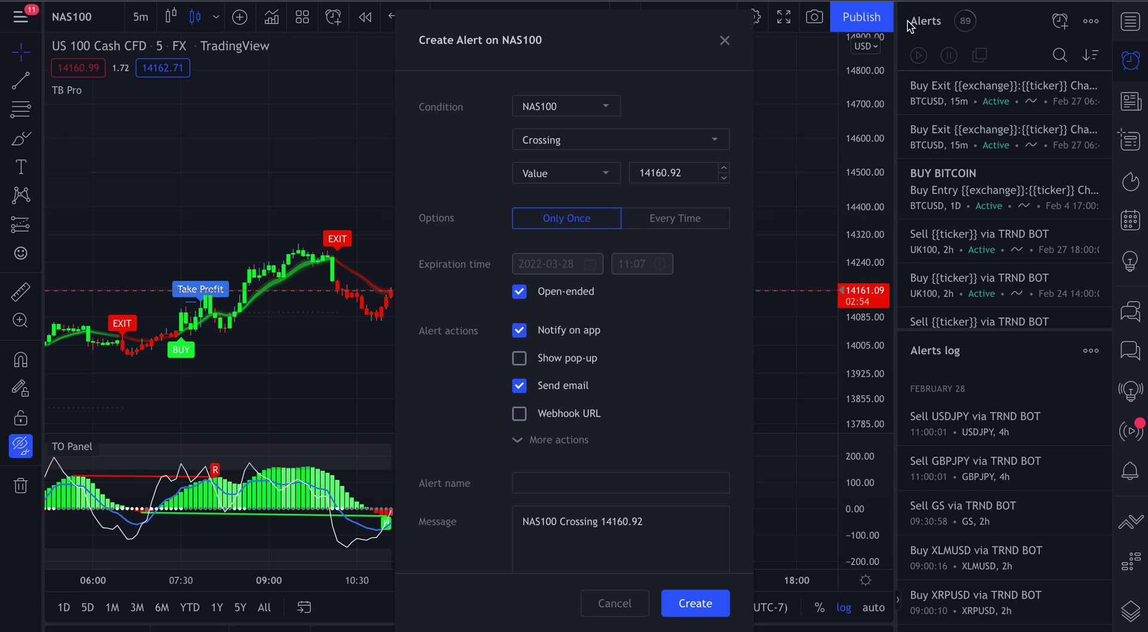
pyautogui.click(602, 106)
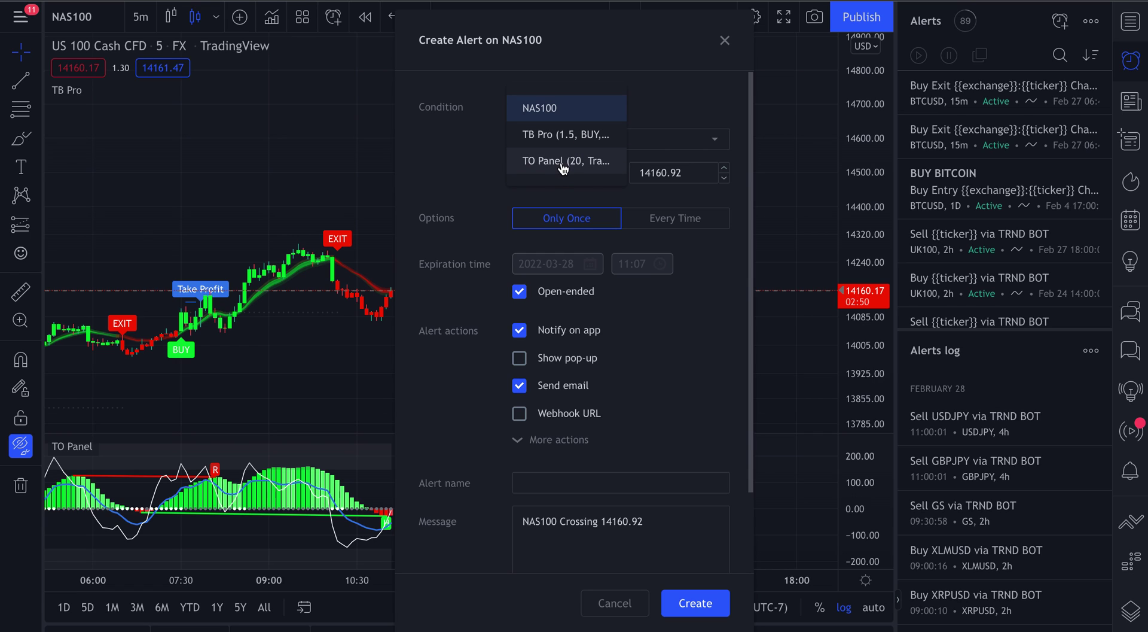
pyautogui.click(566, 135)
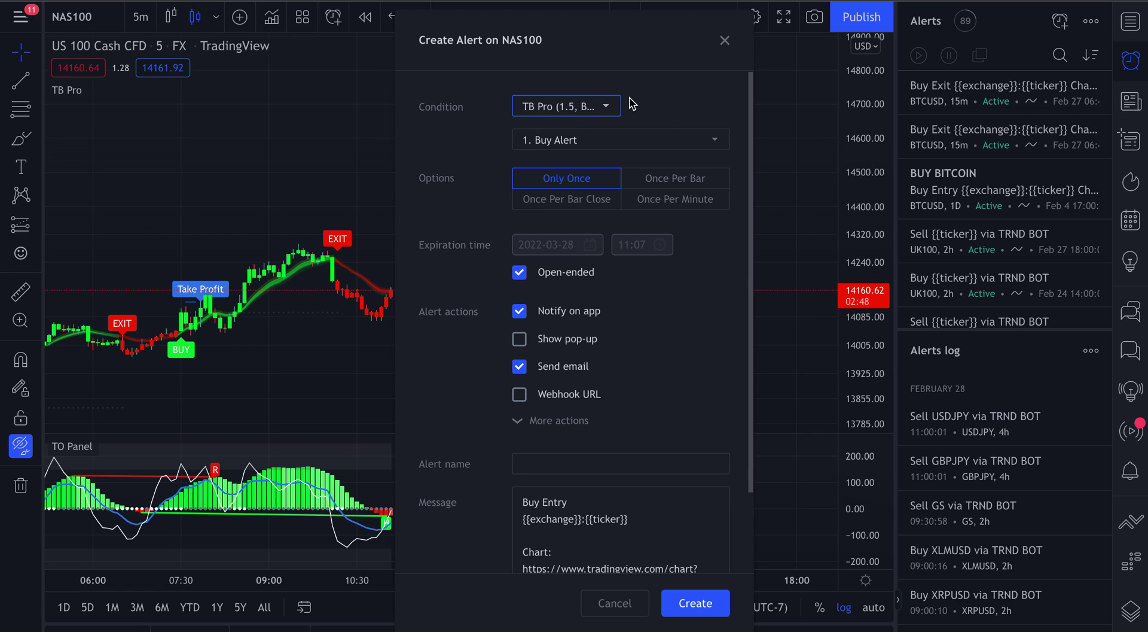
pyautogui.click(614, 140)
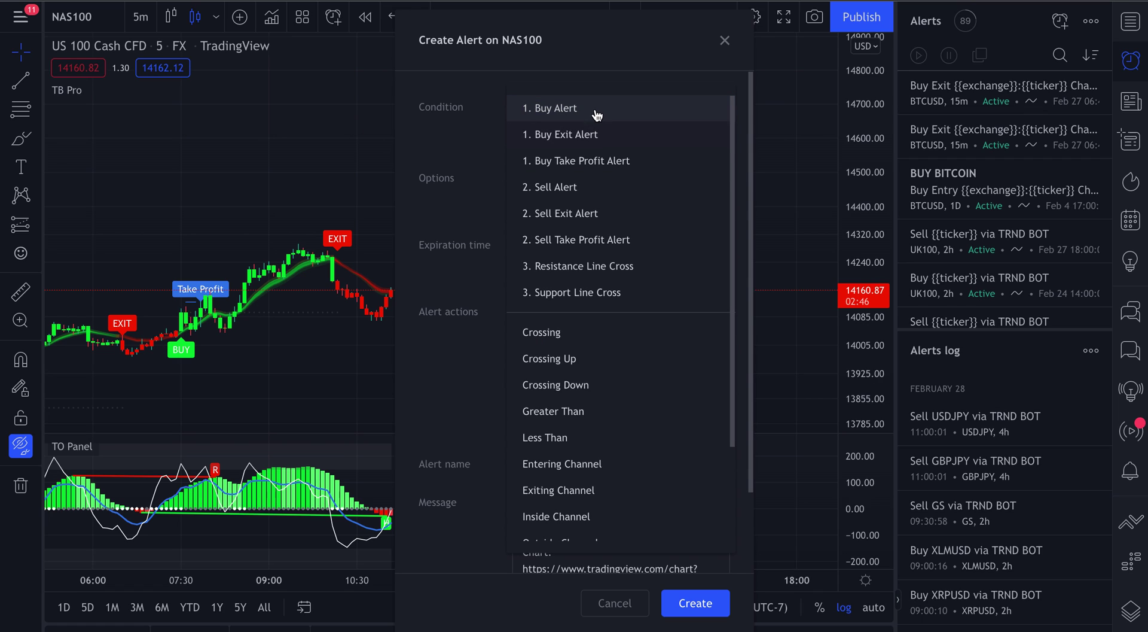
pyautogui.click(548, 108)
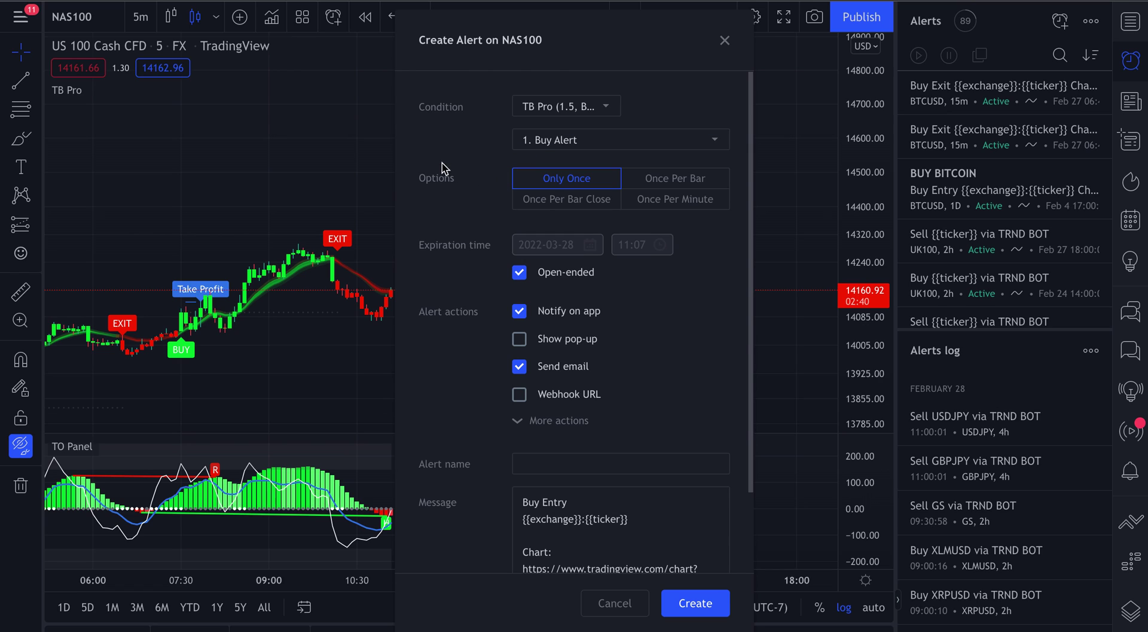
pyautogui.click(568, 203)
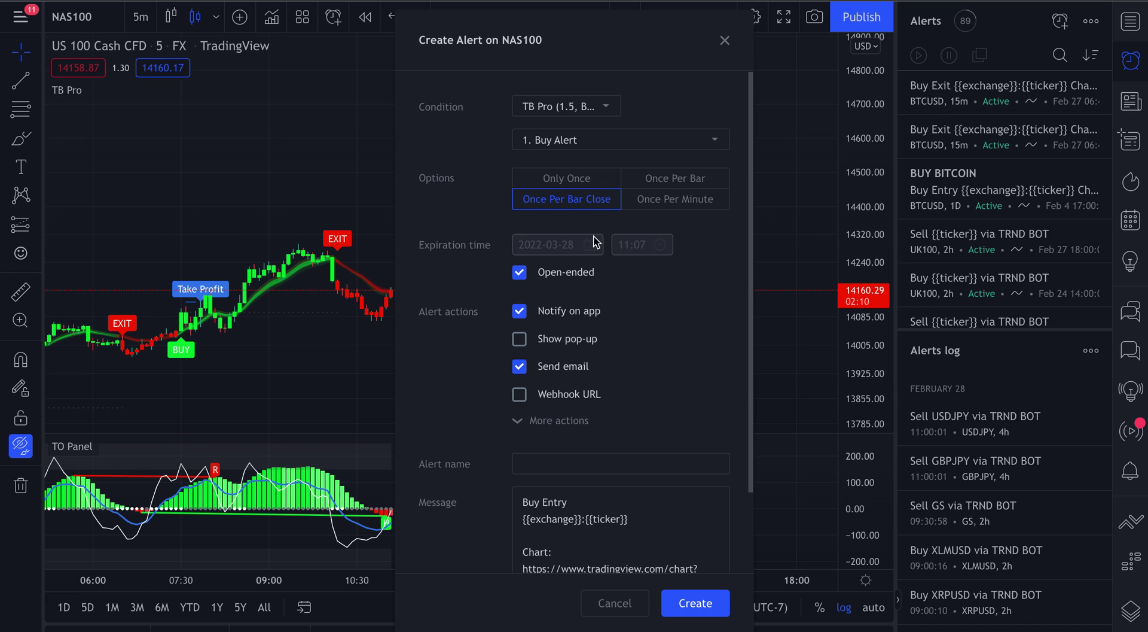
pyautogui.click(519, 272)
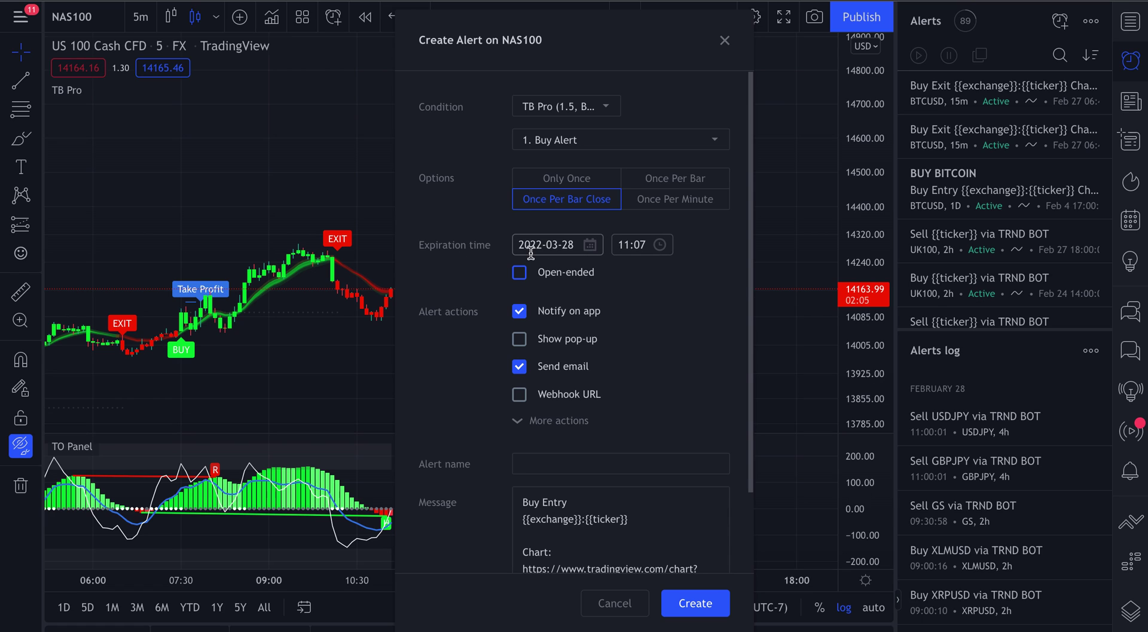
pyautogui.scroll(-2, 694, 358)
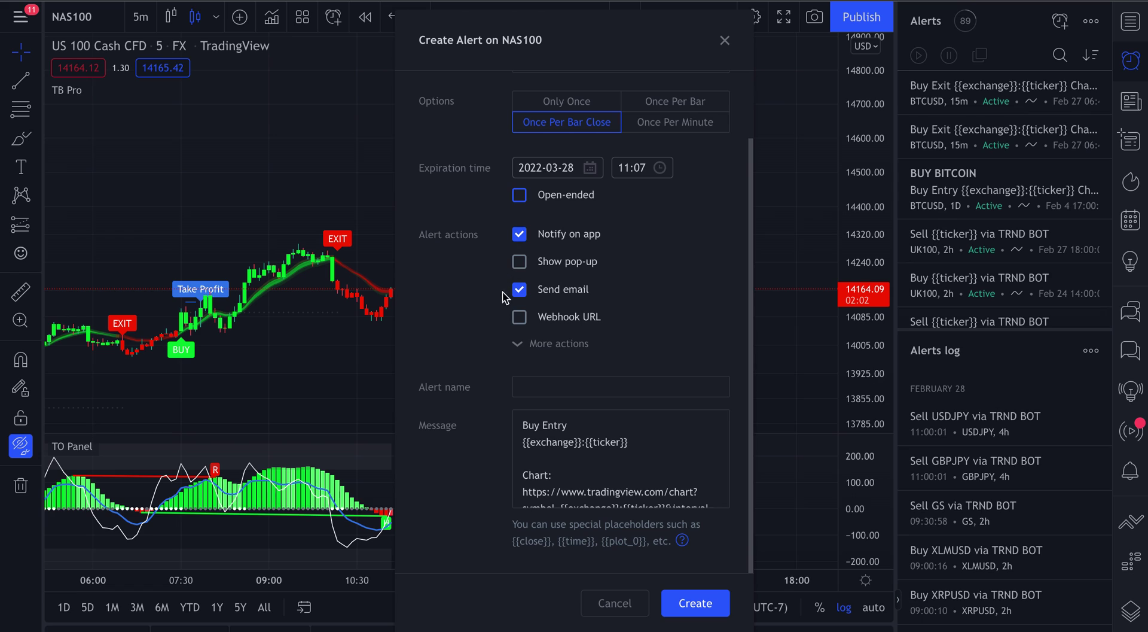
pyautogui.click(552, 345)
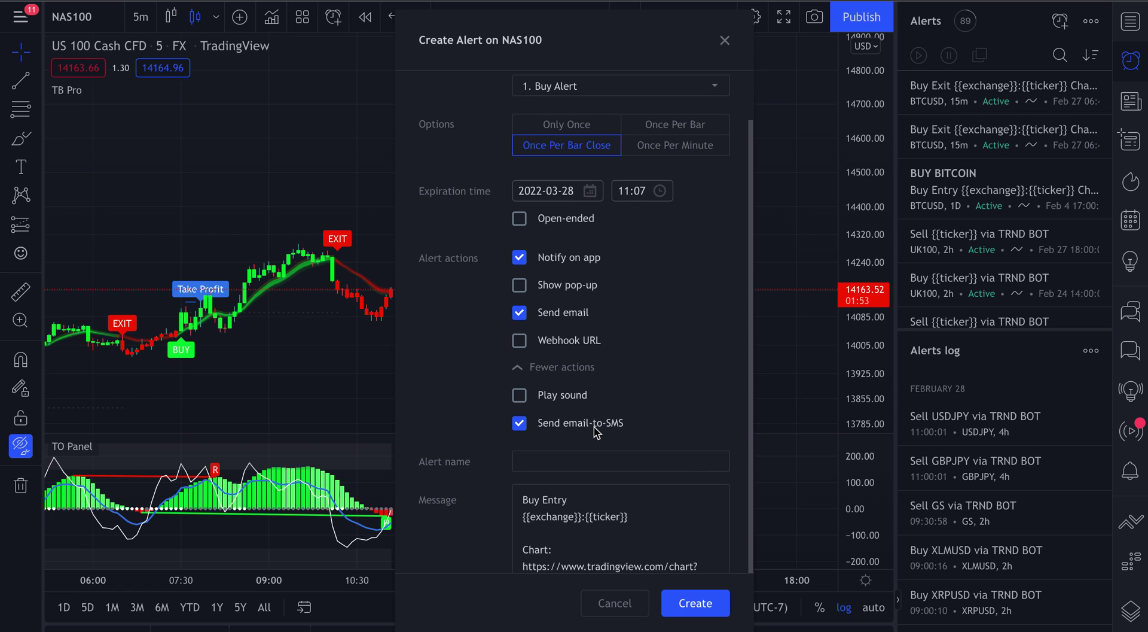
# Name the alert 'BUY TRND' and create it
pyautogui.scroll(-1, 686, 394)
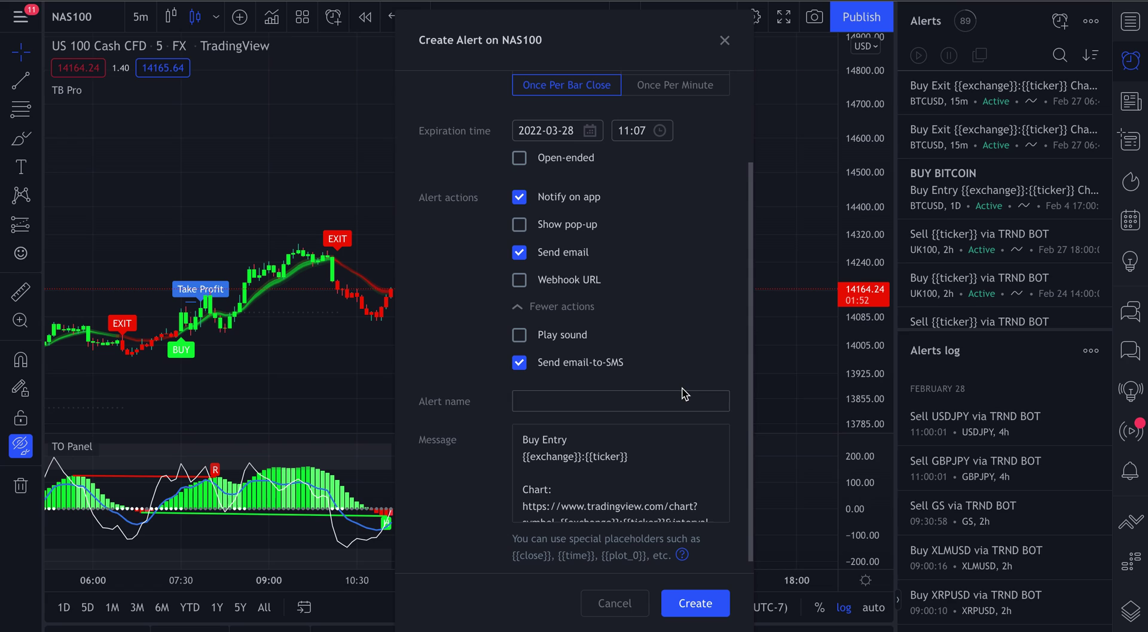
pyautogui.click(660, 400)
pyautogui.write('BUY TRND')
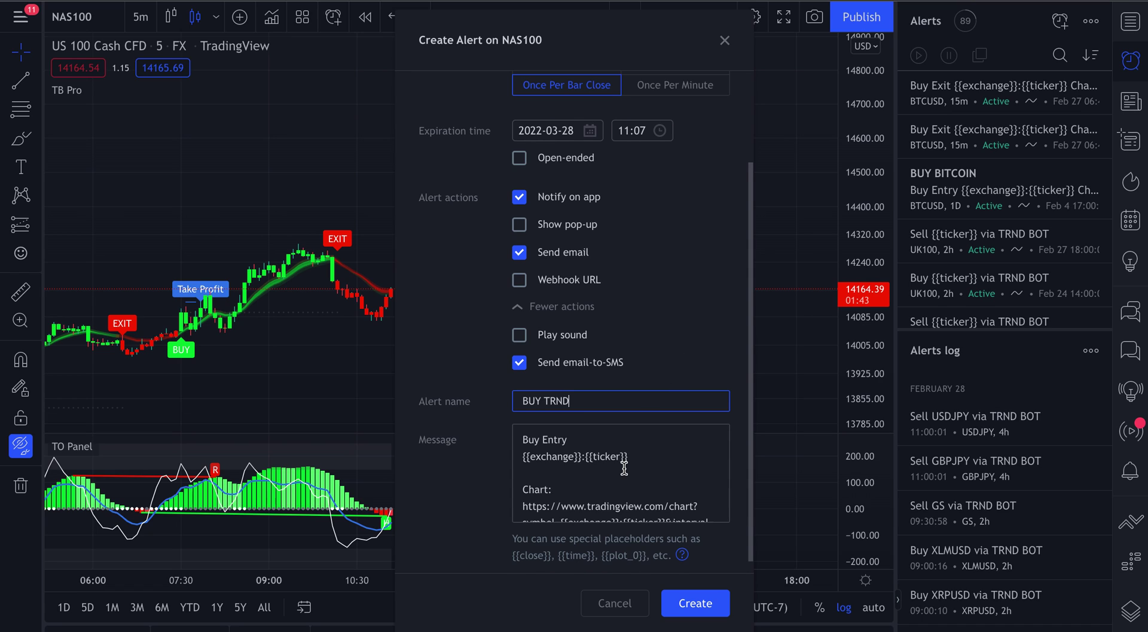
pyautogui.scroll(-1, 625, 468)
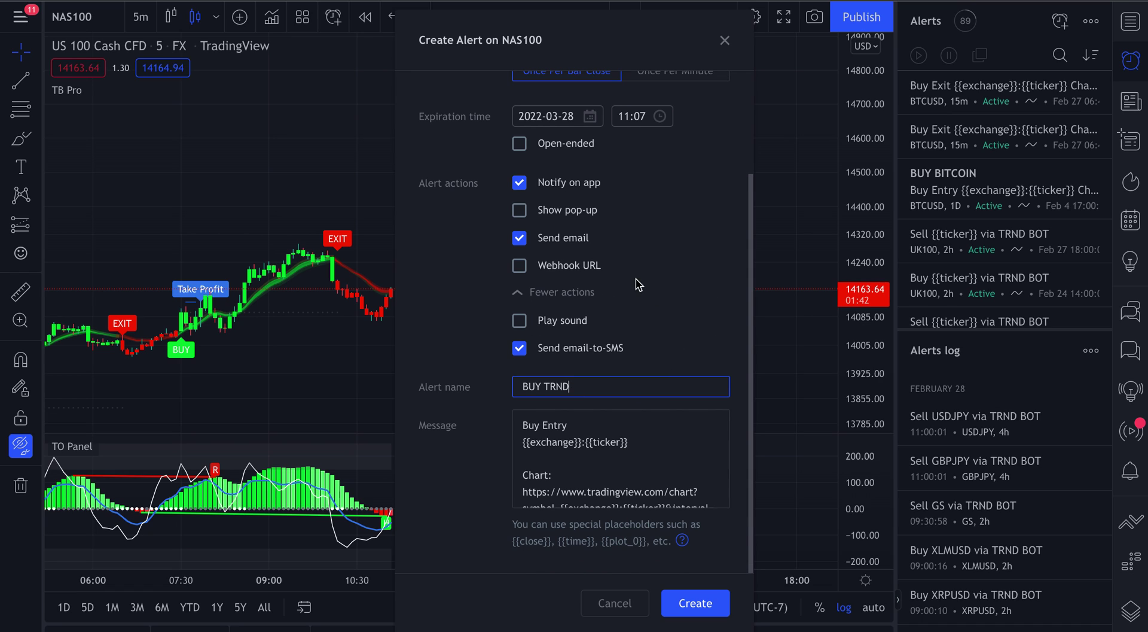
pyautogui.scroll(3, 638, 283)
pyautogui.click(691, 603)
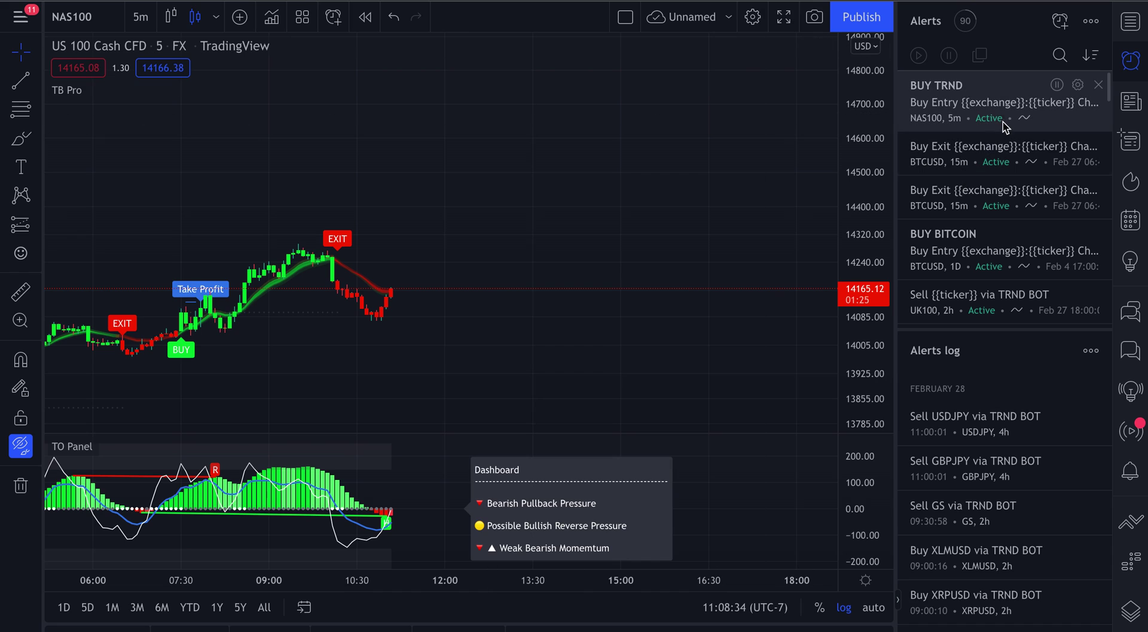
# Set TB Pro's AI Mode to Disabled and apply the change
pyautogui.moveTo(1028, 105)
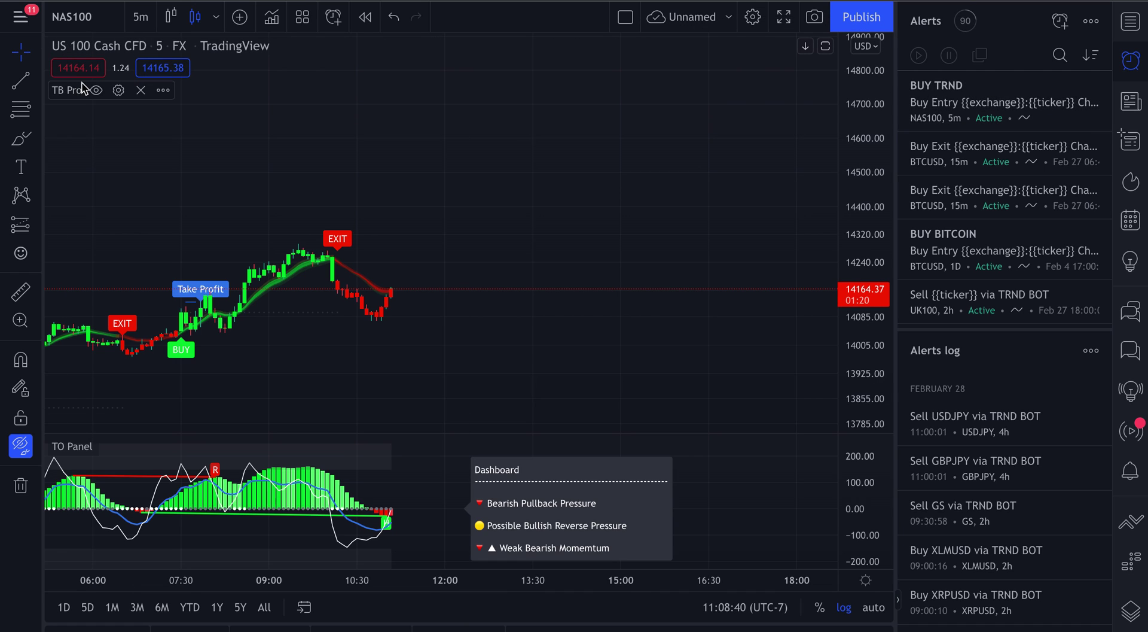
pyautogui.click(119, 90)
pyautogui.click(629, 228)
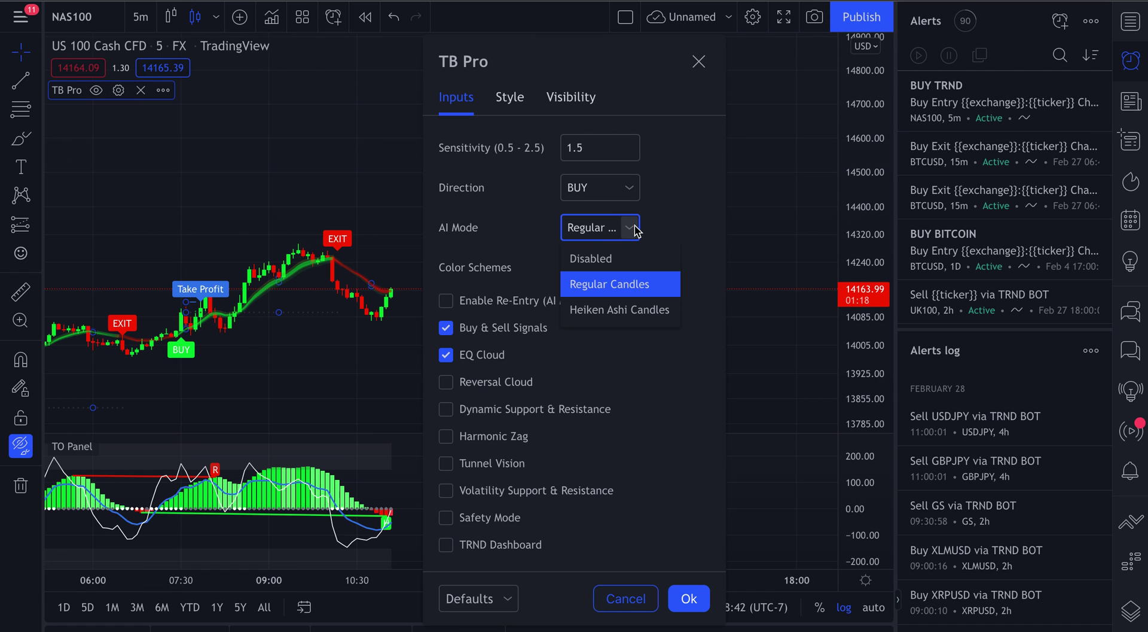
pyautogui.click(622, 259)
pyautogui.click(742, 162)
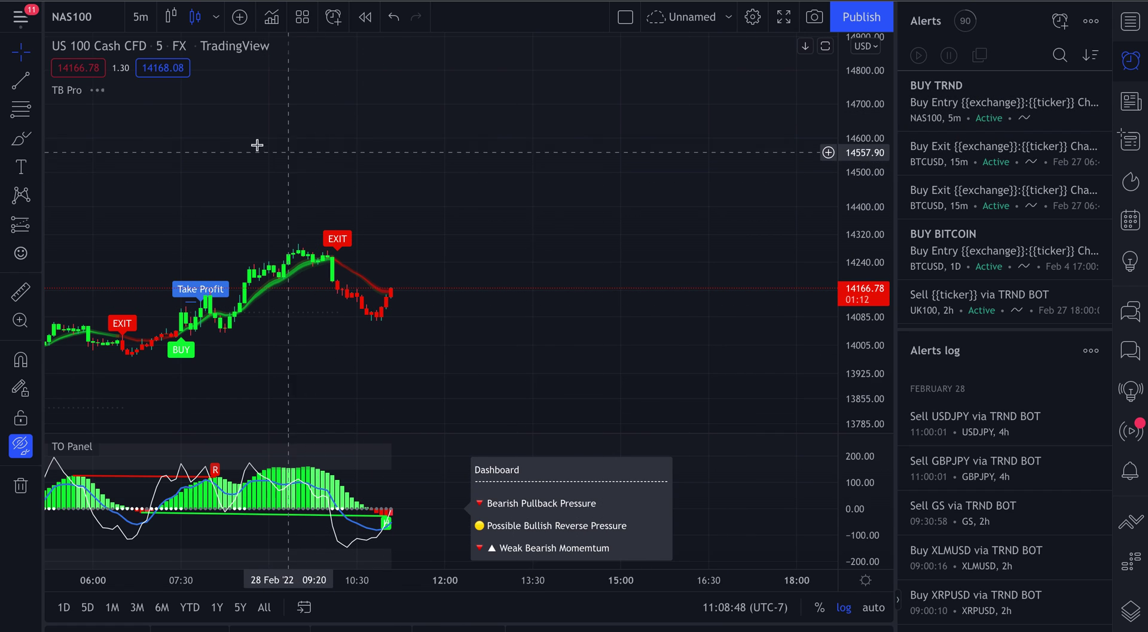
pyautogui.moveTo(91, 99)
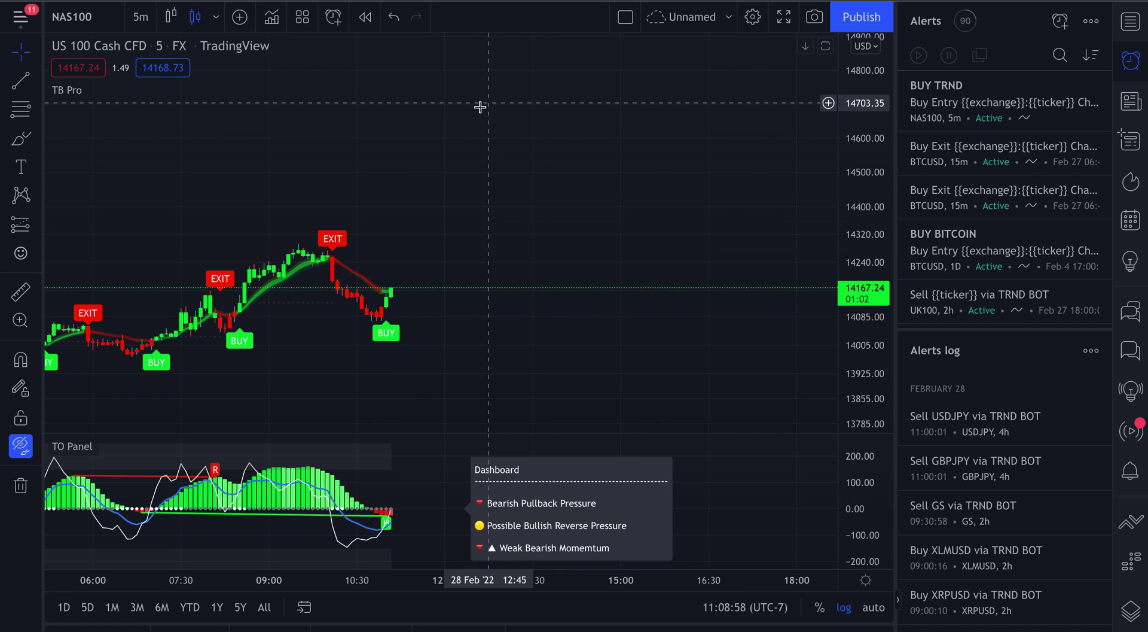
# Add a NAS100 alert with condition TO Panel → Bearish Pressure Line Cross
pyautogui.rightClick(685, 198)
pyautogui.click(758, 287)
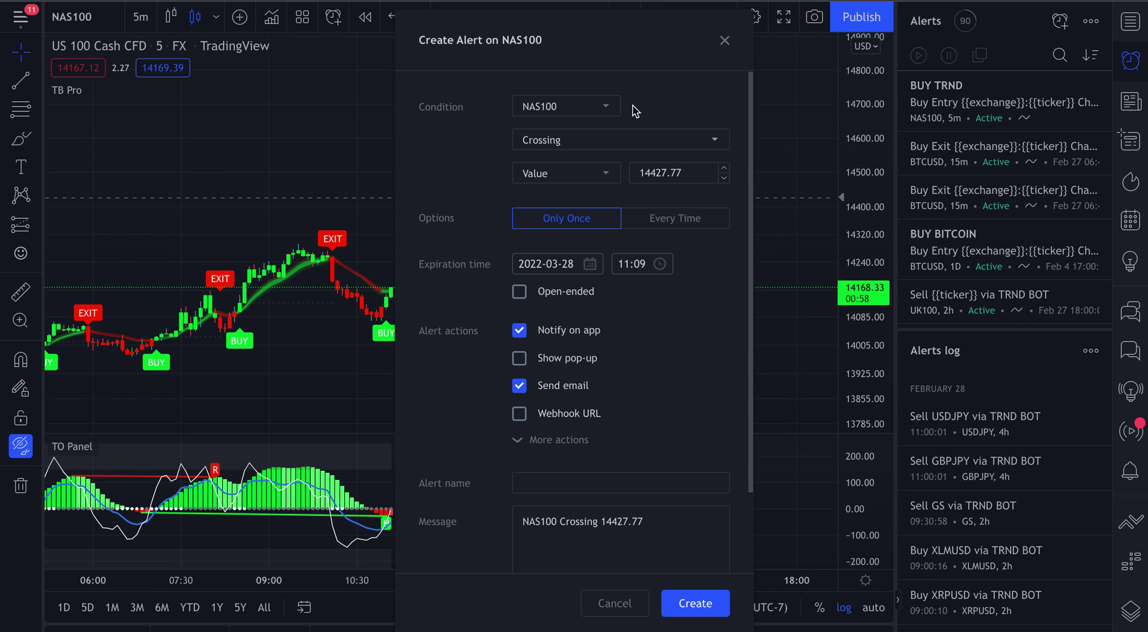
pyautogui.click(604, 110)
pyautogui.click(580, 170)
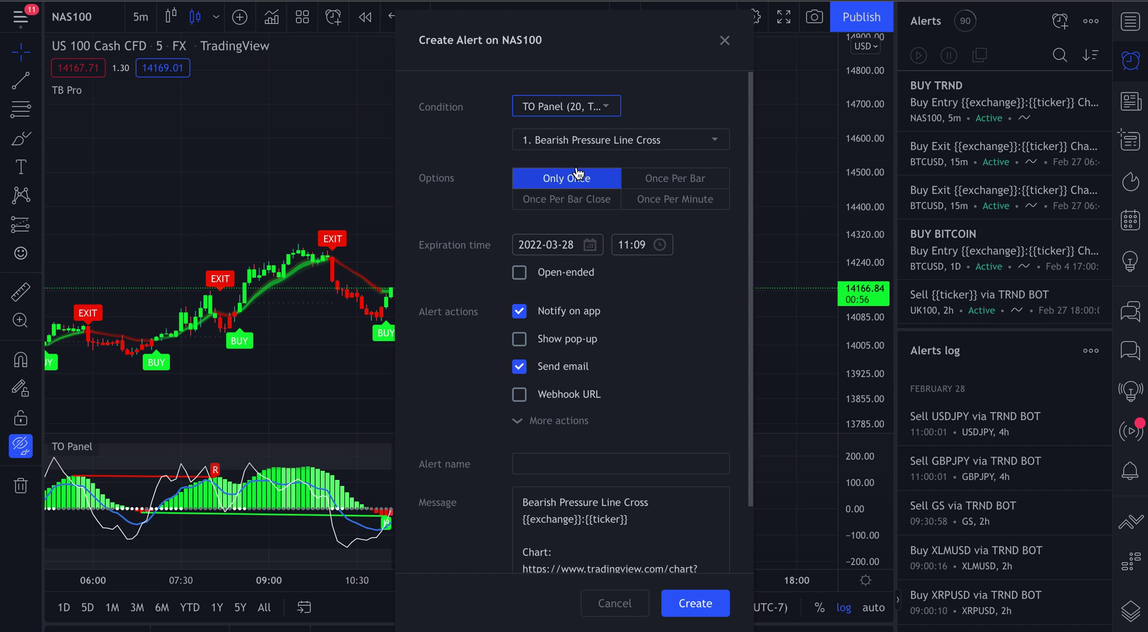
pyautogui.click(680, 140)
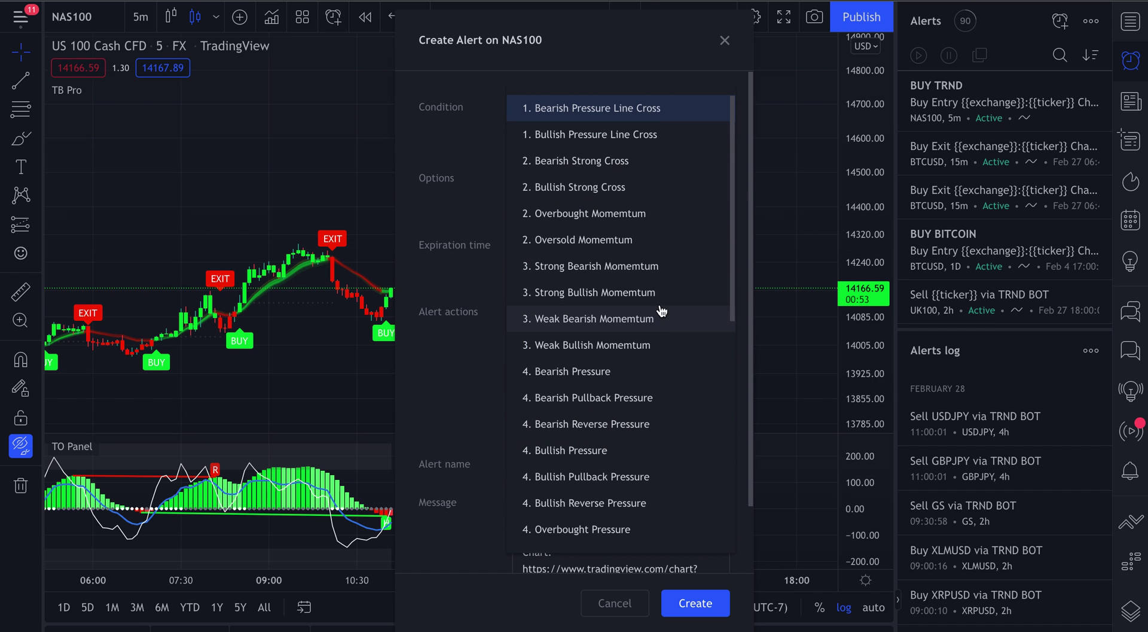
pyautogui.click(467, 148)
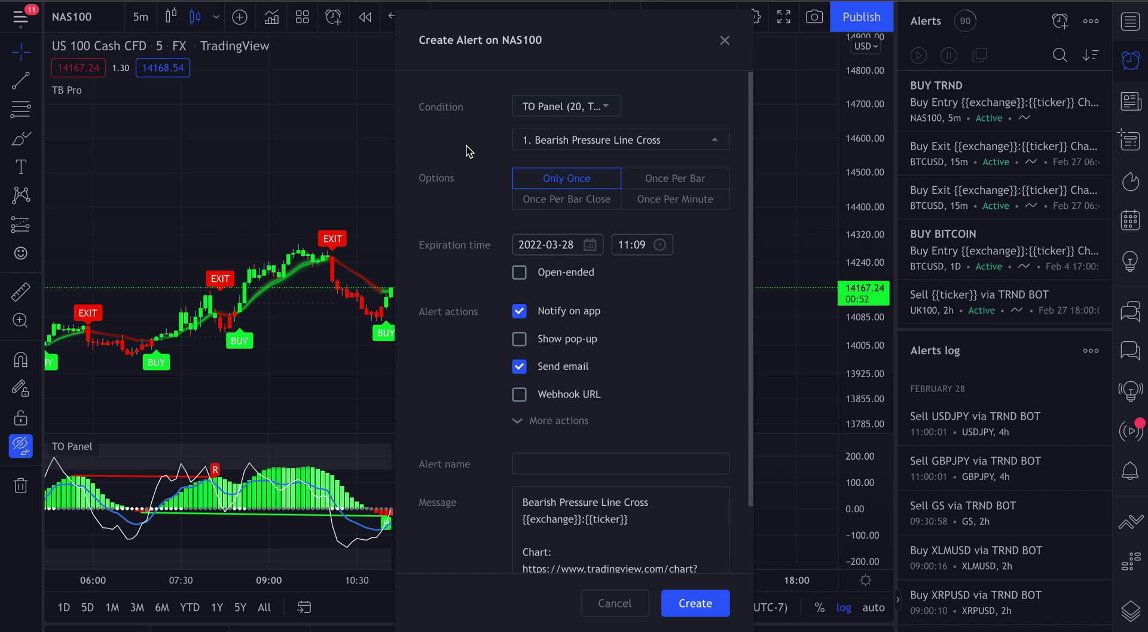
# Make the alert Once Per Bar Close and open-ended, then create it
pyautogui.click(557, 208)
pyautogui.click(520, 274)
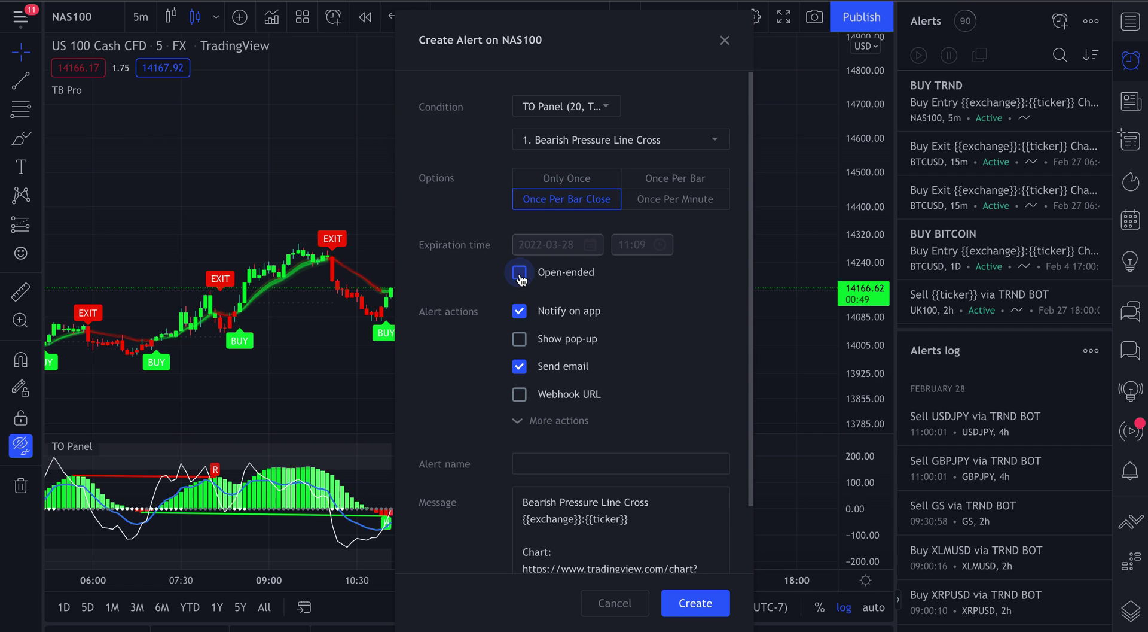
pyautogui.scroll(-1, 658, 426)
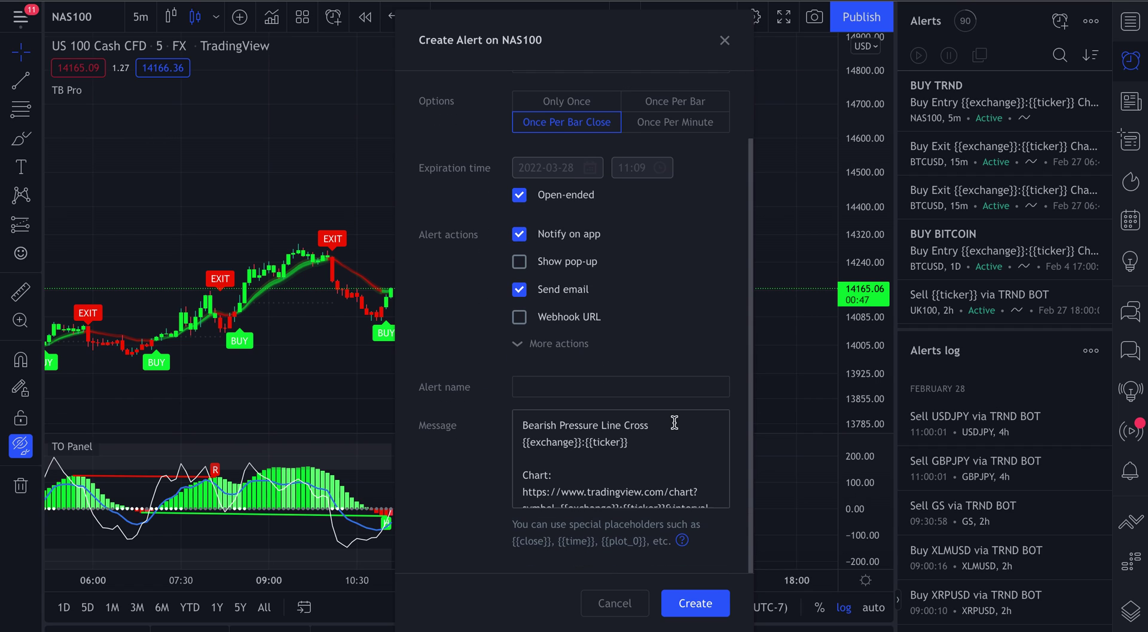
pyautogui.click(697, 604)
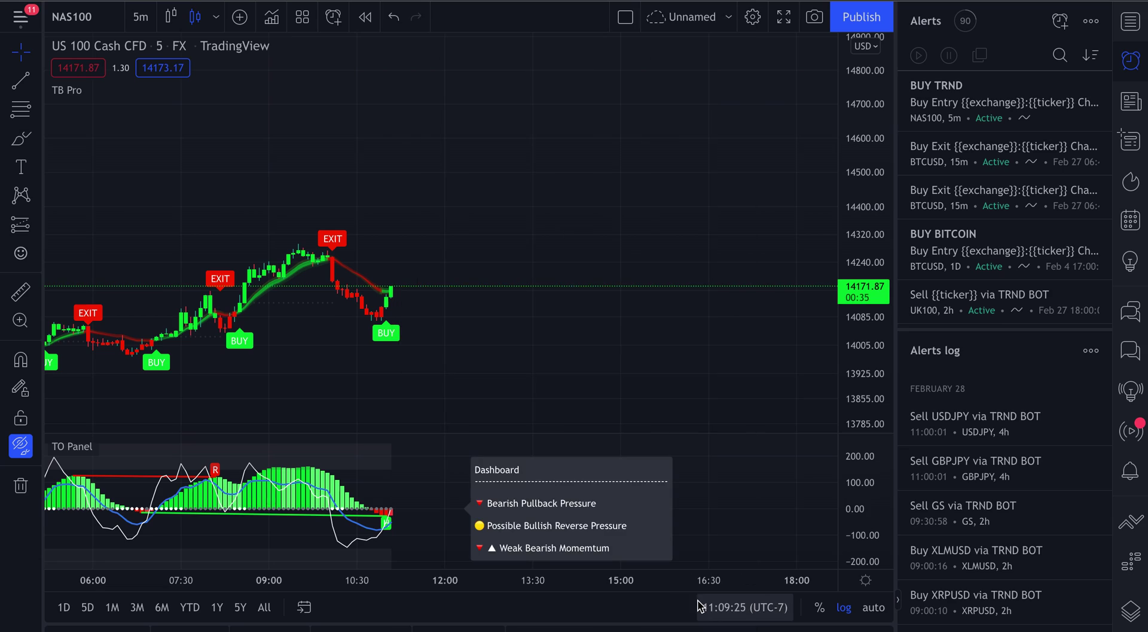